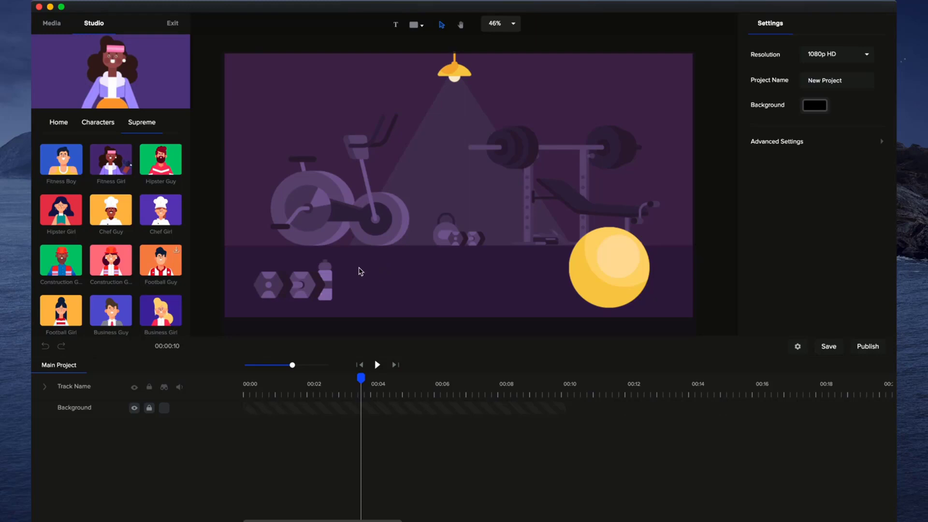
Add the Fitness Girl character to the gym scene and place its clip at the start of the timeline
{"action": "left_click_drag", "start_coordinate": [110, 160], "coordinate": [361, 208]}
{"action": "left_click_drag", "start_coordinate": [416, 414], "coordinate": [298, 414]}
{"action": "left_click", "coordinate": [359, 365]}
Change the Fitness Girl's Idle action to Walk In and play back the walk
{"action": "left_click", "coordinate": [320, 426]}
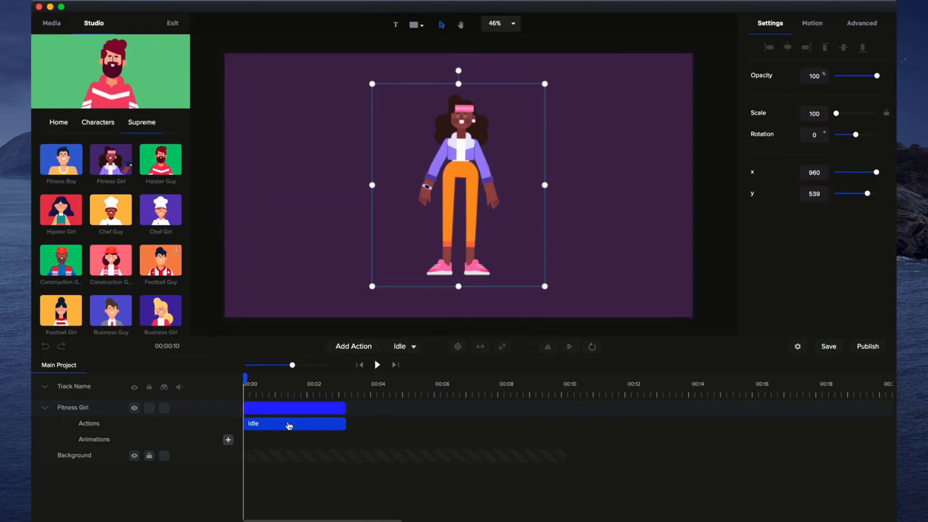
{"action": "left_click", "coordinate": [411, 347]}
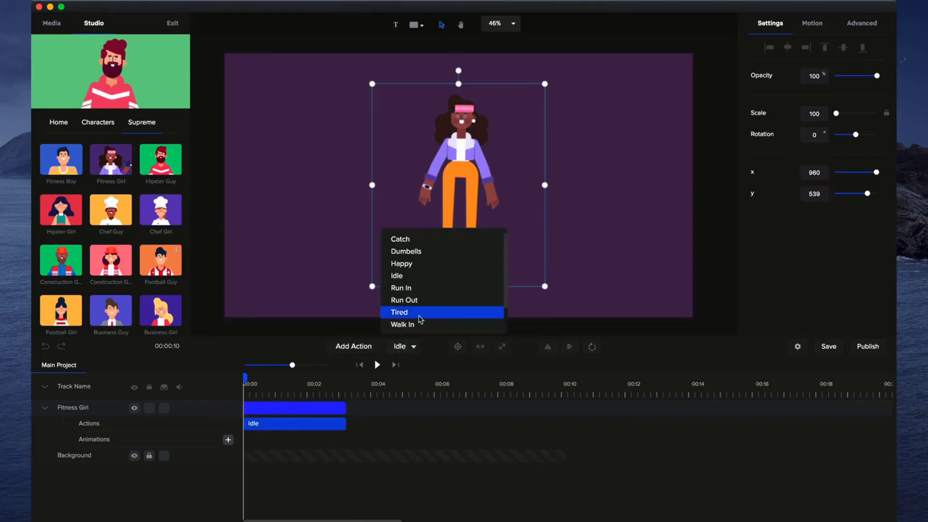
{"action": "left_click", "coordinate": [417, 324]}
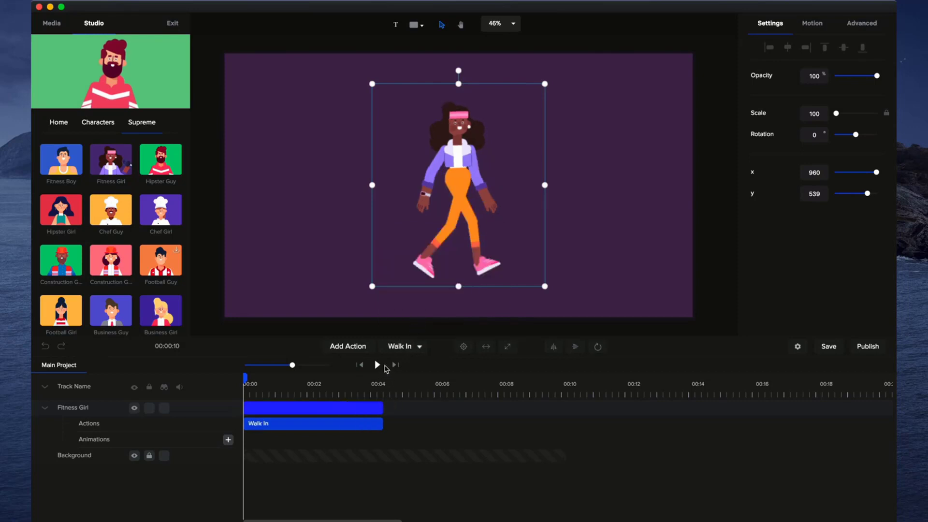
{"action": "left_click", "coordinate": [380, 367]}
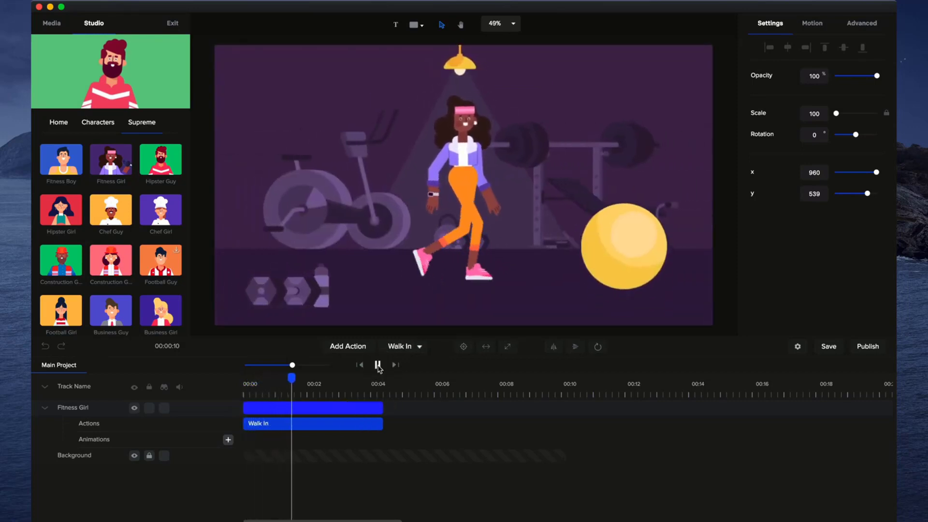
{"action": "left_click", "coordinate": [378, 366]}
Trim the Fitness Girl clip to about two seconds and return the playhead to the start
{"action": "left_click", "coordinate": [405, 273]}
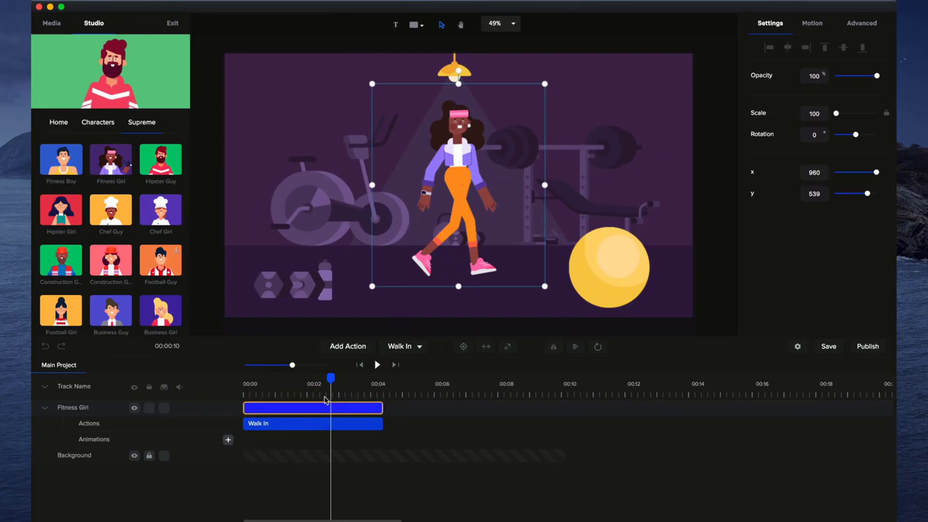
{"action": "left_click_drag", "start_coordinate": [329, 382], "coordinate": [305, 381]}
{"action": "left_click", "coordinate": [249, 407]}
{"action": "mouse_move", "coordinate": [245, 408]}
{"action": "left_mouse_down"}
{"action": "mouse_move", "coordinate": [310, 408]}
{"action": "mouse_move", "coordinate": [248, 407]}
{"action": "mouse_move", "coordinate": [258, 408]}
{"action": "left_mouse_up"}
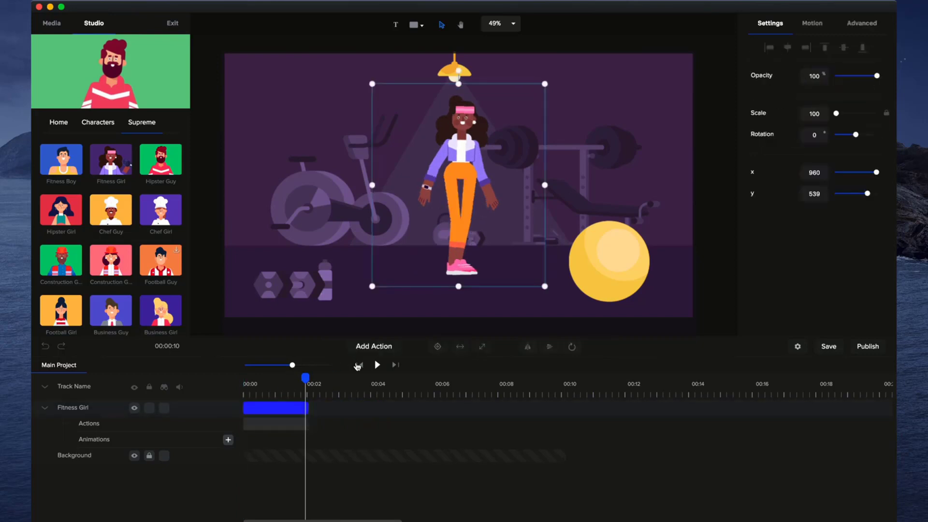
{"action": "left_click", "coordinate": [358, 366]}
Apply the Slide Right entrance motion to the Fitness Girl and extend it to nearly the clip's full two seconds
{"action": "left_click_drag", "start_coordinate": [294, 366], "coordinate": [309, 366]}
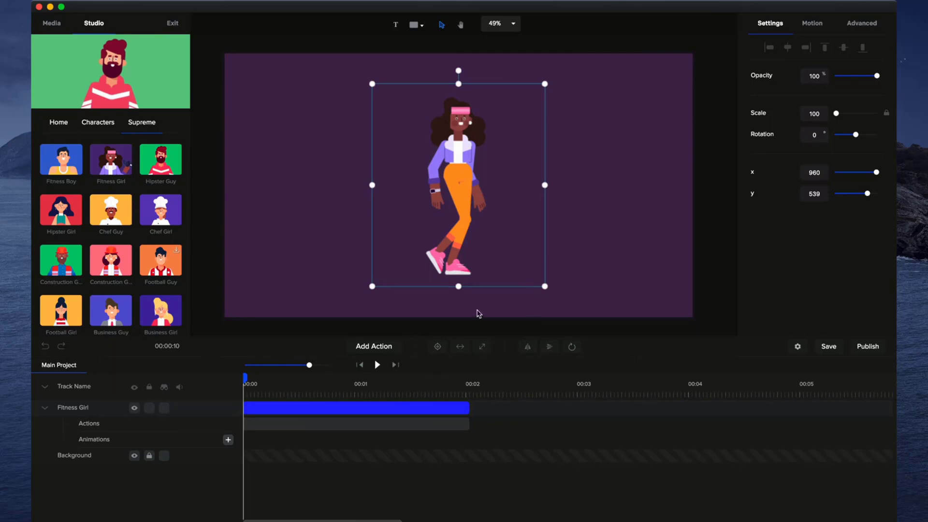
{"action": "left_click", "coordinate": [821, 27]}
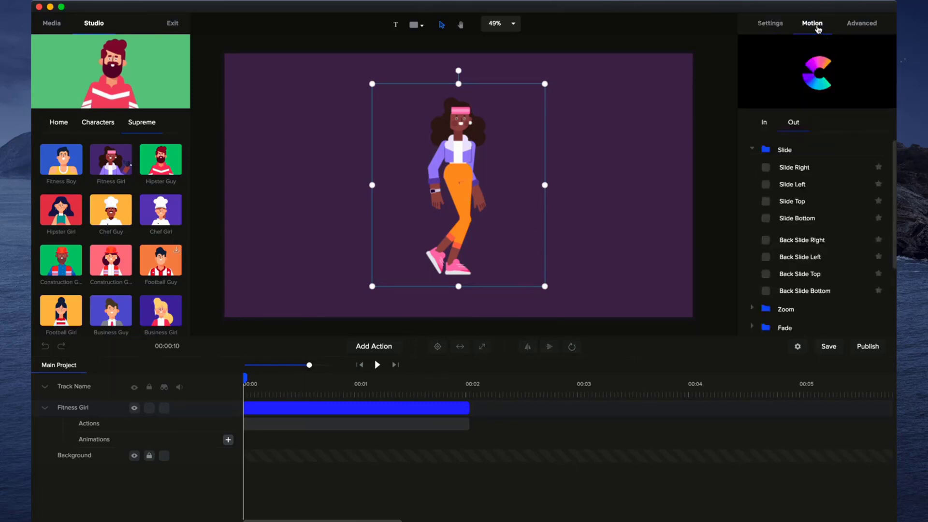
{"action": "left_click", "coordinate": [767, 123]}
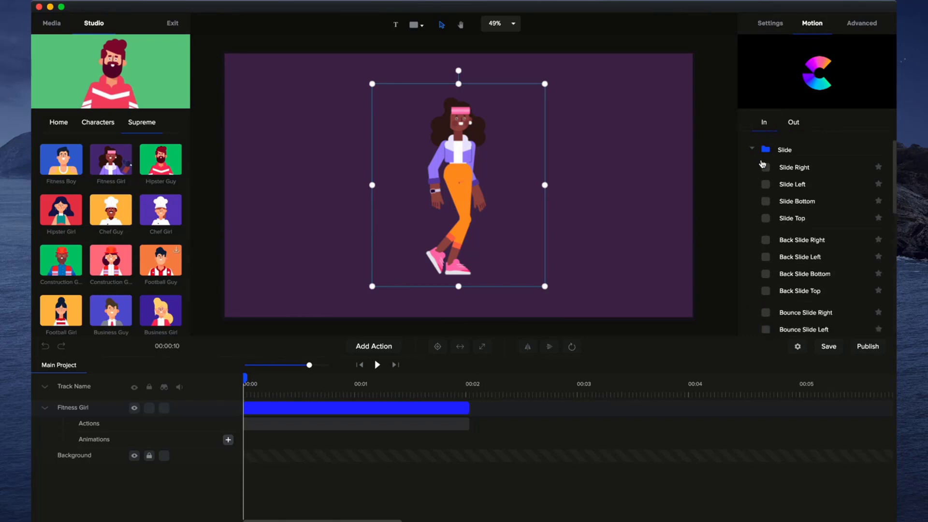
{"action": "left_click", "coordinate": [765, 167]}
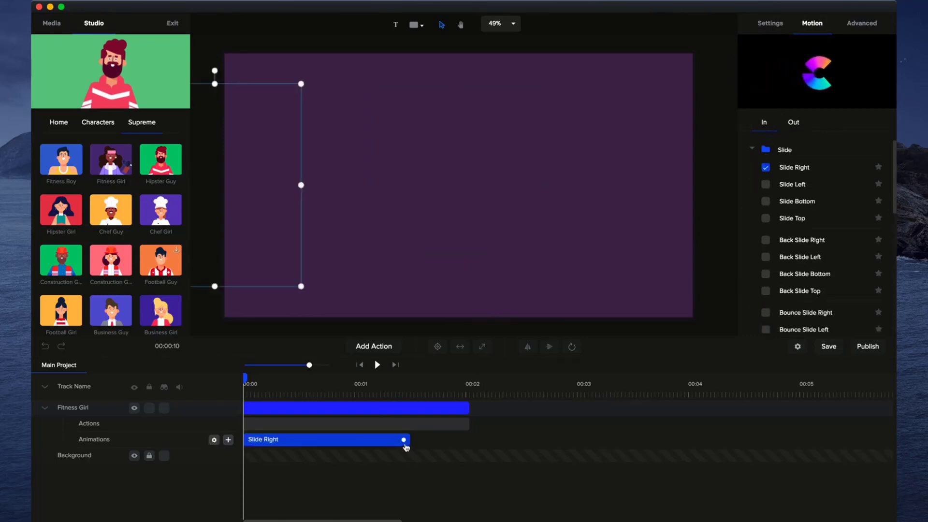
{"action": "left_click_drag", "start_coordinate": [405, 441], "coordinate": [456, 439]}
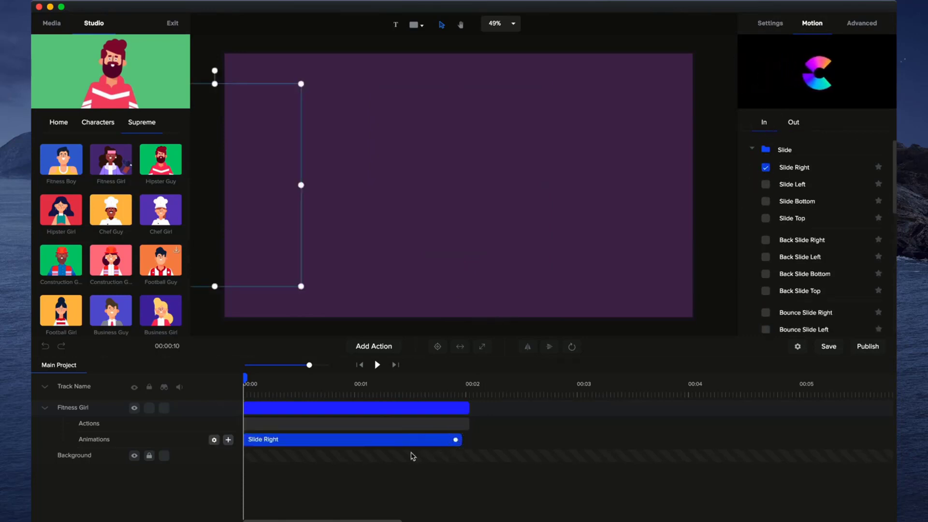
Disable the fade on the Slide Right animation and play back the entrance from the start
{"action": "right_click", "coordinate": [279, 441]}
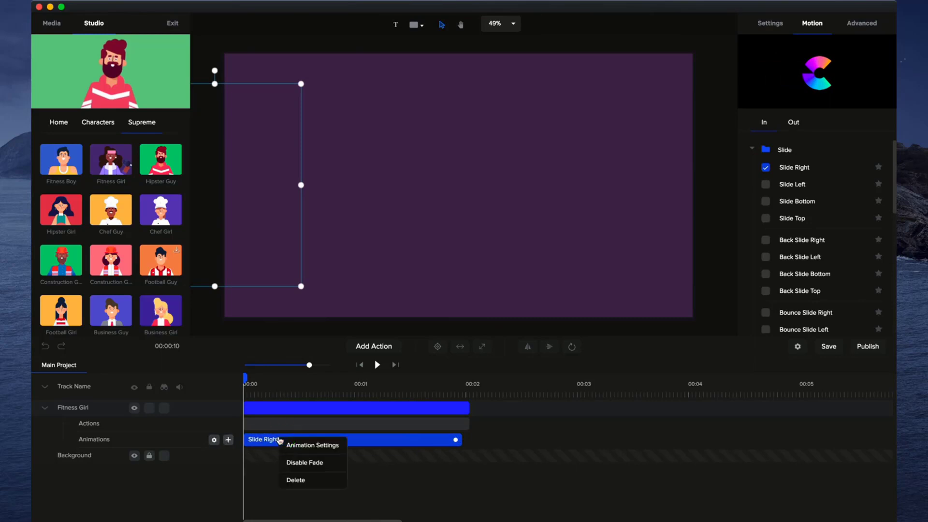
{"action": "left_click", "coordinate": [300, 465]}
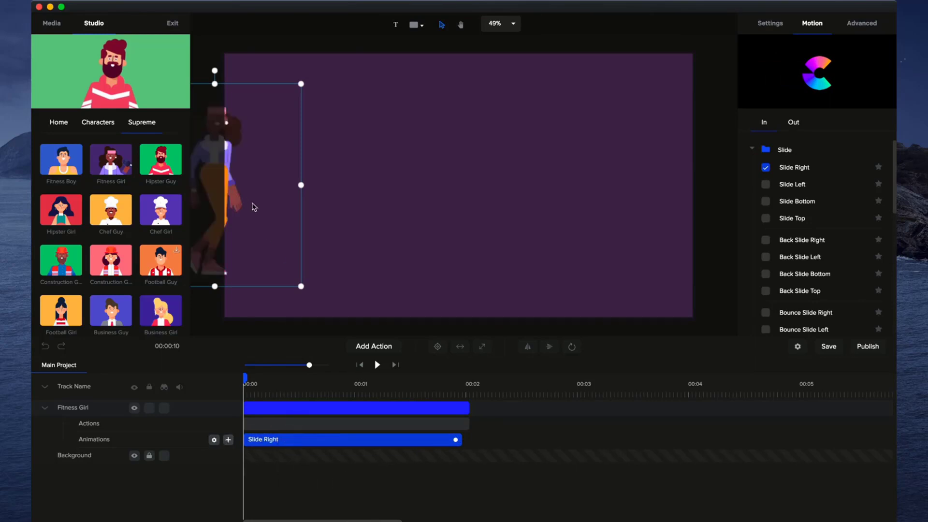
{"action": "mouse_move", "coordinate": [245, 383]}
{"action": "left_mouse_down"}
{"action": "mouse_move", "coordinate": [275, 383]}
{"action": "mouse_move", "coordinate": [230, 384]}
{"action": "left_mouse_up"}
{"action": "left_click", "coordinate": [378, 365]}
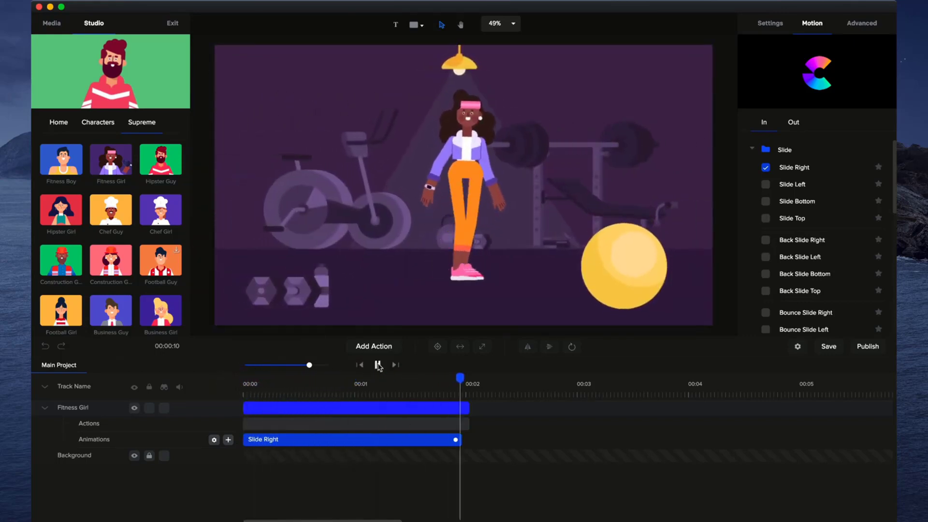
{"action": "left_click", "coordinate": [378, 365]}
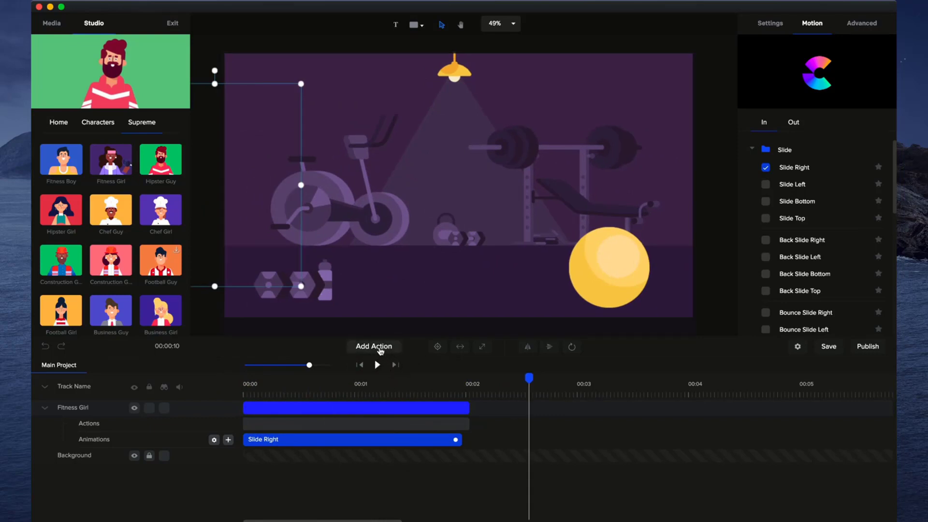
Add a Wave action after the walk-in and return the playhead to the start
{"action": "left_click", "coordinate": [380, 349]}
{"action": "scroll", "coordinate": [405, 304], "scroll_direction": "down", "scroll_amount": 1}
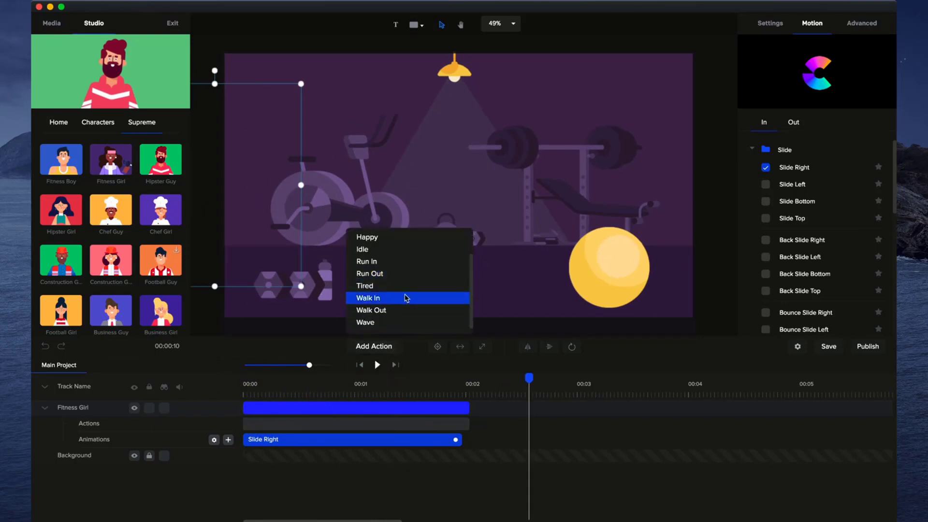
{"action": "left_click", "coordinate": [438, 322]}
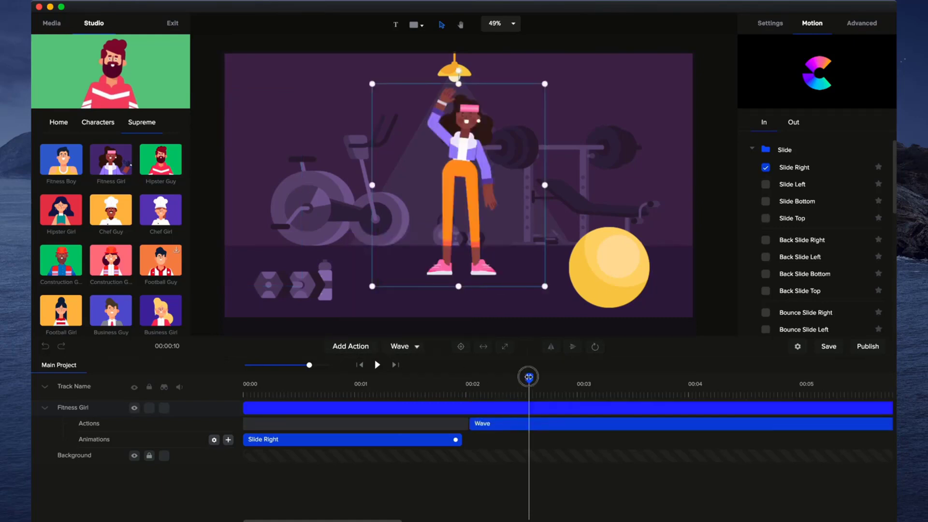
{"action": "left_click_drag", "start_coordinate": [529, 377], "coordinate": [207, 387]}
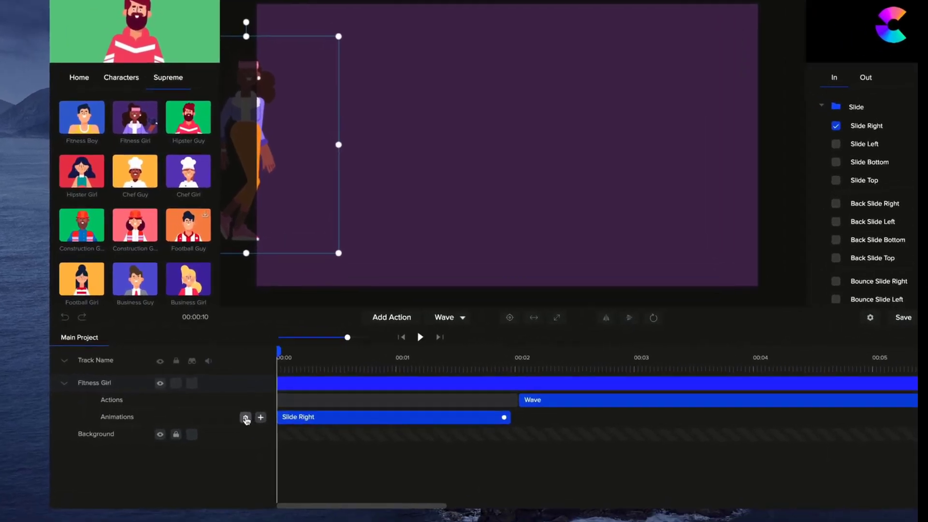
Set the Slide Right animation's Starting X to -1150 and play back the entrance and wave
{"action": "left_click", "coordinate": [232, 447]}
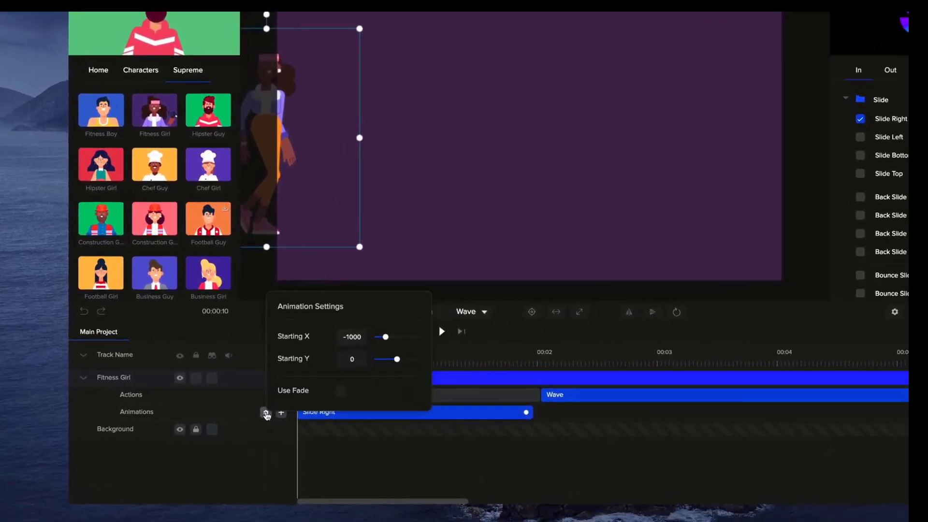
{"action": "left_click_drag", "start_coordinate": [387, 337], "coordinate": [384, 339]}
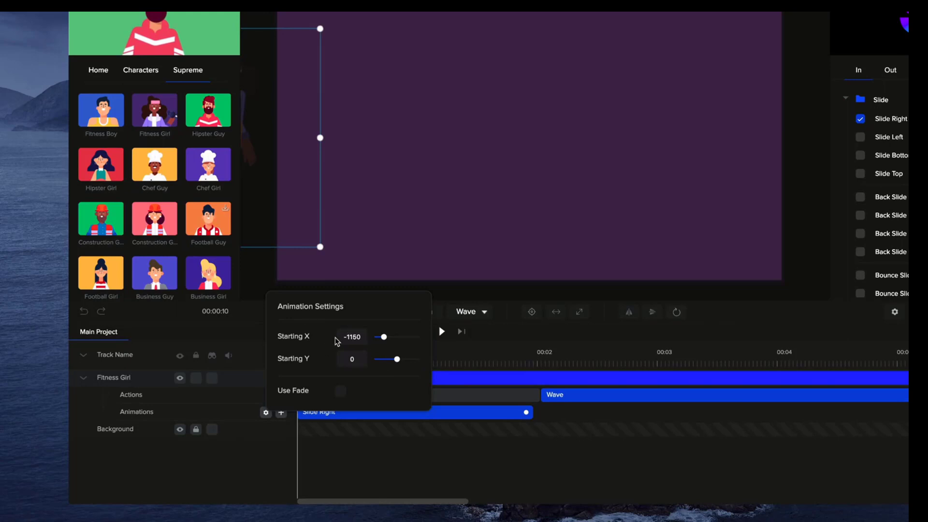
{"action": "left_click", "coordinate": [387, 465]}
{"action": "left_click", "coordinate": [441, 332]}
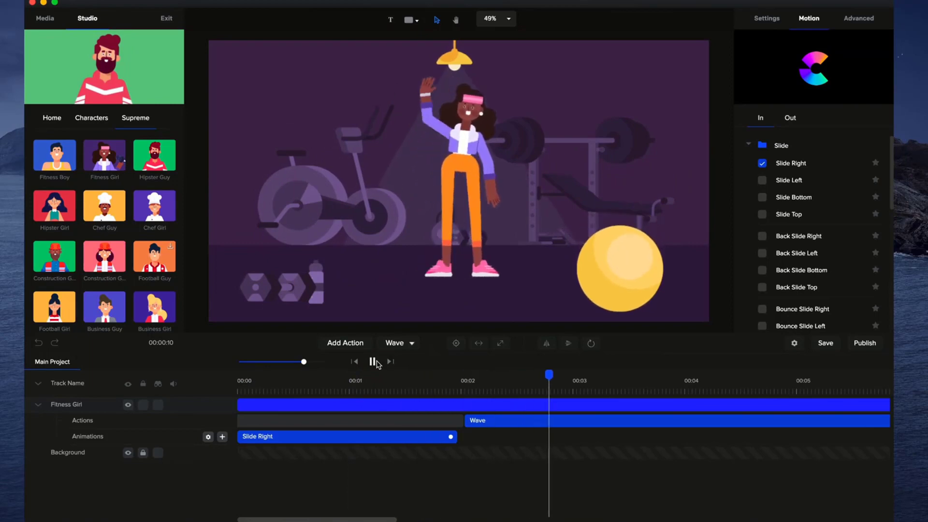
{"action": "left_click", "coordinate": [373, 362]}
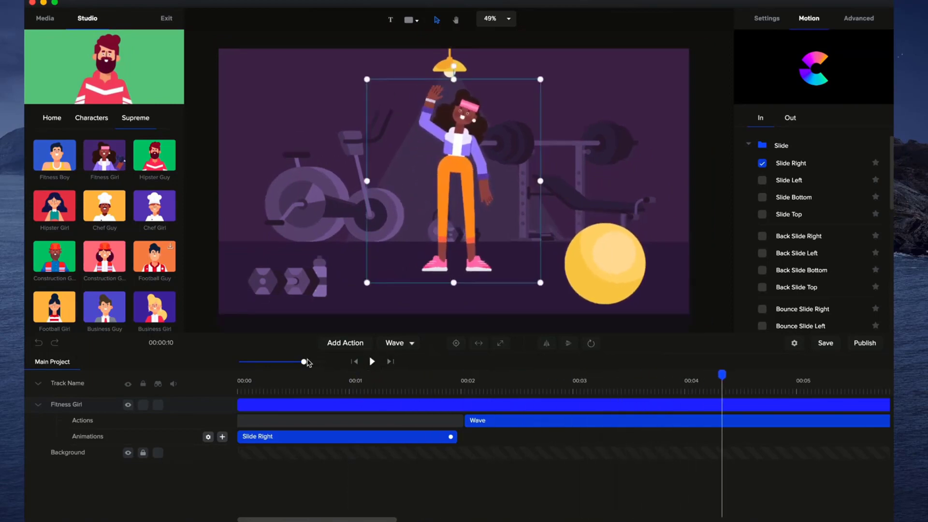
Add a Walk Out action after Wave and trim the Fitness Girl clip to end at about 00:08
{"action": "left_click_drag", "start_coordinate": [304, 362], "coordinate": [289, 363]}
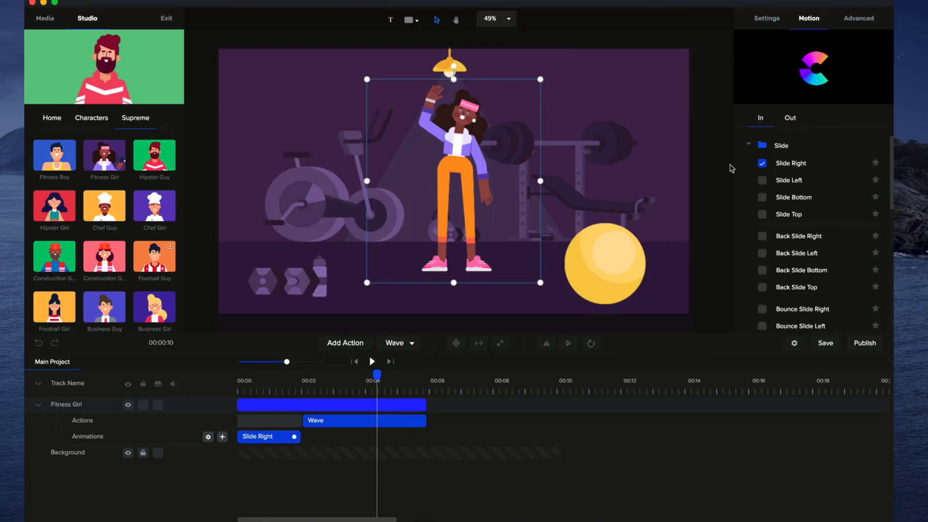
{"action": "left_click", "coordinate": [364, 347]}
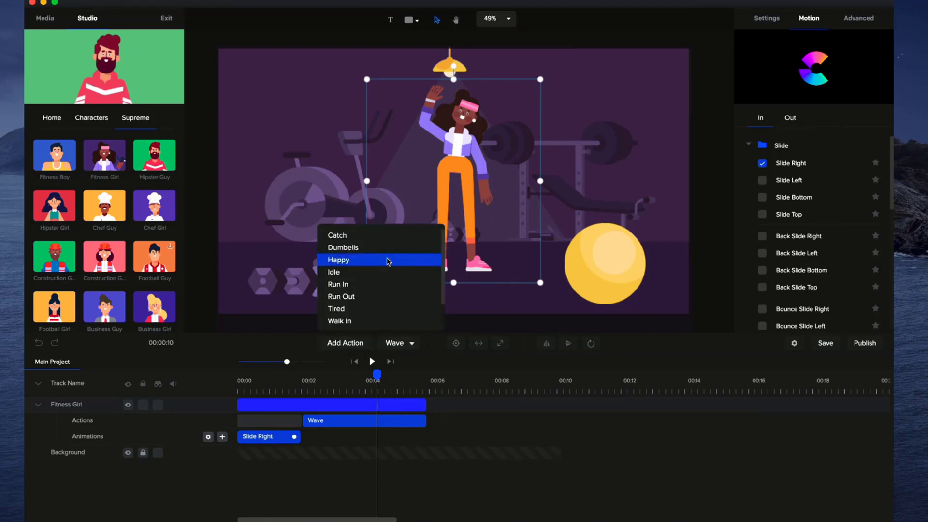
{"action": "scroll", "coordinate": [365, 314], "scroll_direction": "down", "scroll_amount": 2}
{"action": "left_click", "coordinate": [370, 311]}
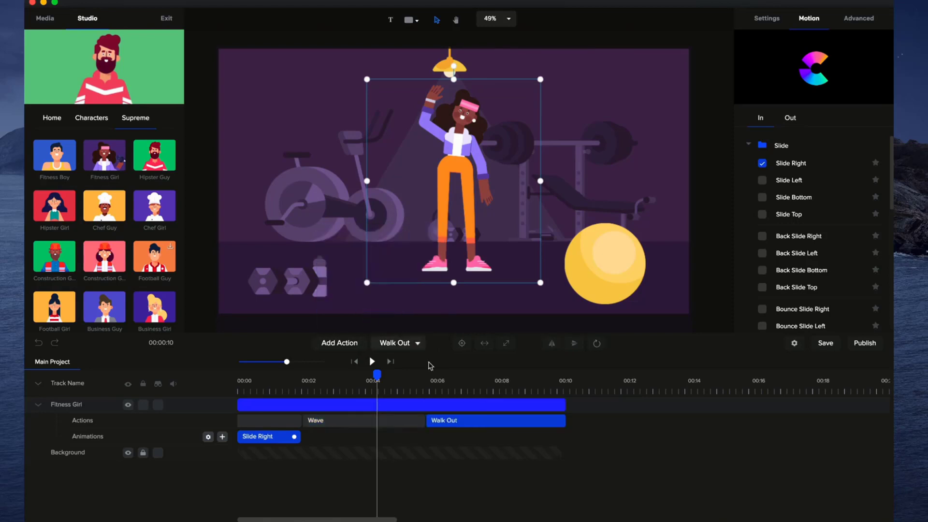
{"action": "left_click_drag", "start_coordinate": [562, 409], "coordinate": [498, 405]}
{"action": "left_click", "coordinate": [505, 411]}
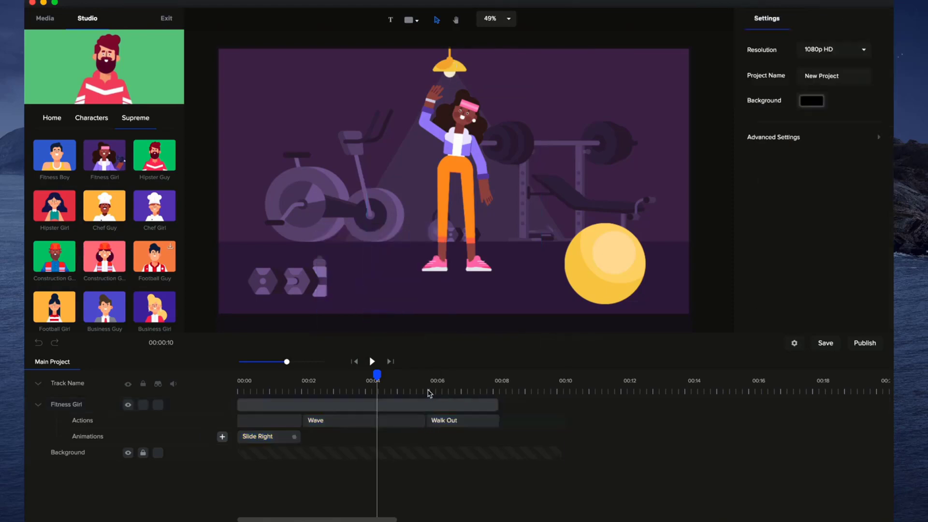
Add a custom animation with Position enabled near the start of the Walk Out action, just after 00:06
{"action": "left_click", "coordinate": [426, 389]}
{"action": "left_click_drag", "start_coordinate": [283, 363], "coordinate": [300, 366]}
{"action": "left_click_drag", "start_coordinate": [423, 376], "coordinate": [451, 377]}
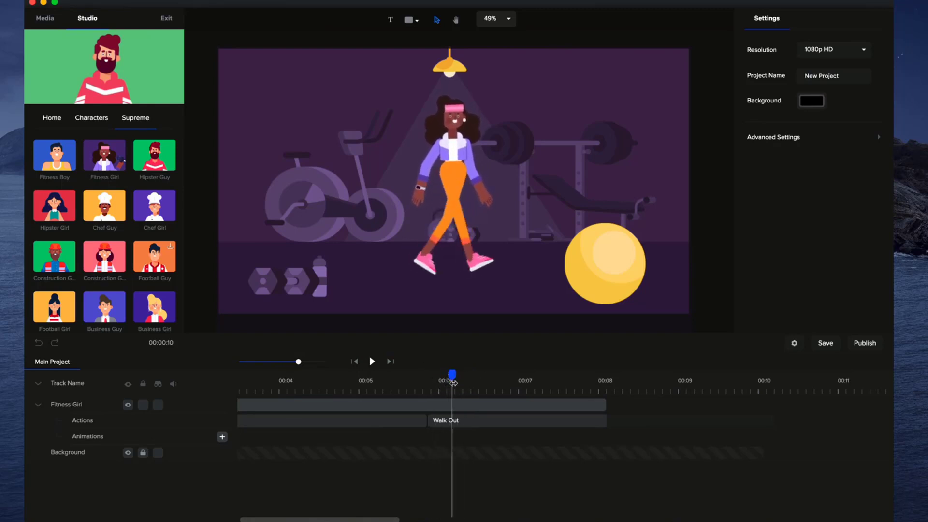
{"action": "left_click", "coordinate": [221, 437]}
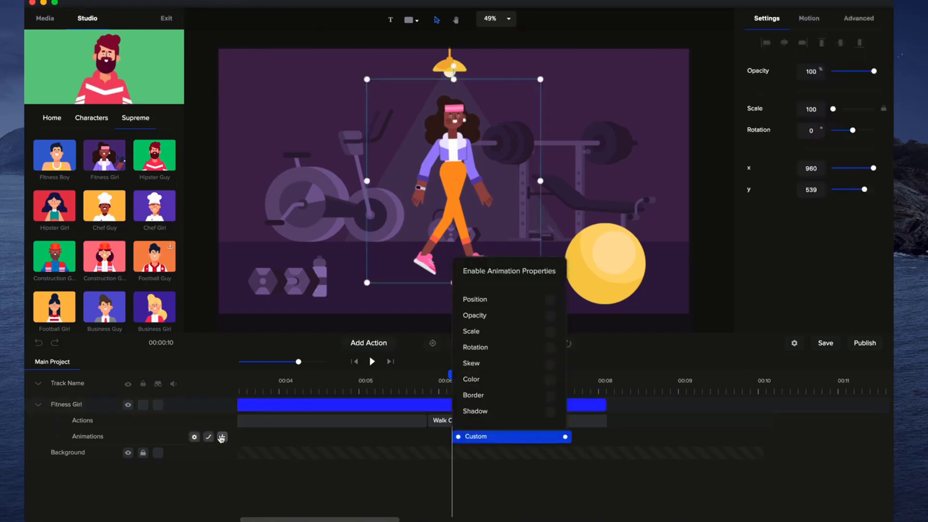
{"action": "left_click", "coordinate": [551, 300]}
{"action": "left_click", "coordinate": [587, 446]}
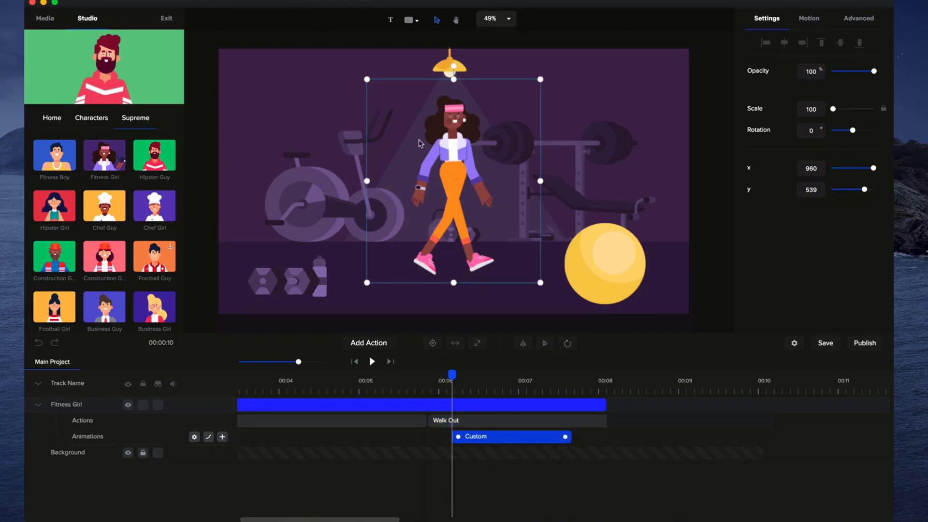
Just past the custom animation's end, move the Fitness Girl beyond the right edge of the canvas
{"action": "left_click_drag", "start_coordinate": [452, 375], "coordinate": [579, 374]}
{"action": "scroll", "coordinate": [578, 194], "scroll_direction": "down", "scroll_amount": 1}
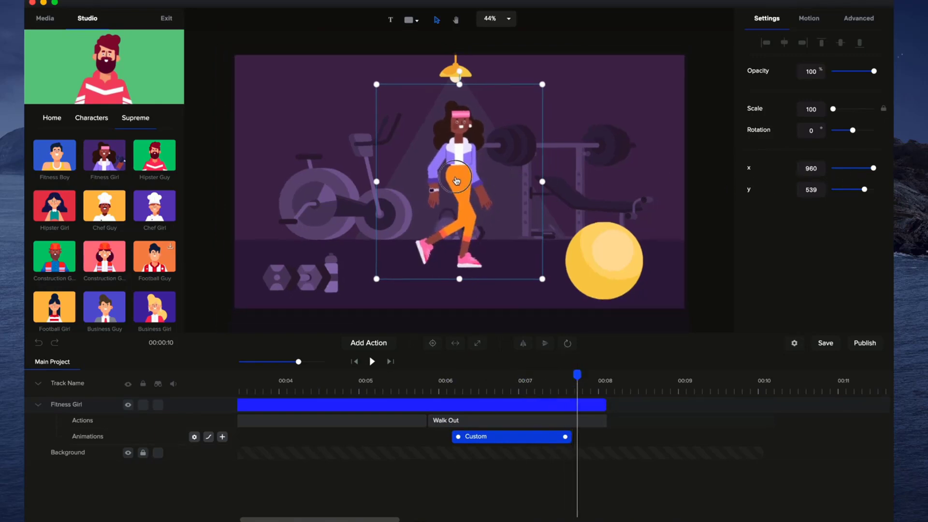
{"action": "left_click_drag", "start_coordinate": [474, 177], "coordinate": [729, 168]}
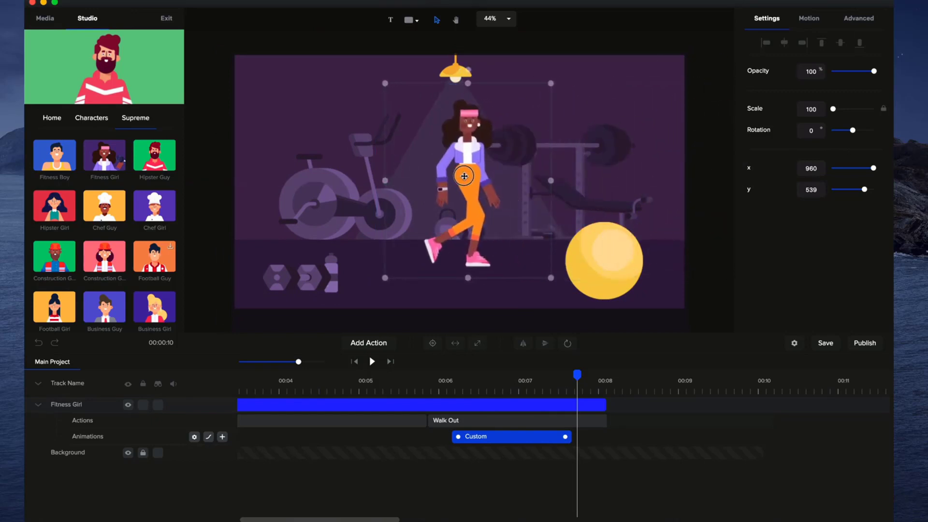
Try to set the Fitness Girl's x position to 3000
{"action": "left_click_drag", "start_coordinate": [875, 167], "coordinate": [892, 167]}
{"action": "double_click", "coordinate": [812, 168]}
{"action": "type", "text": "3000"}
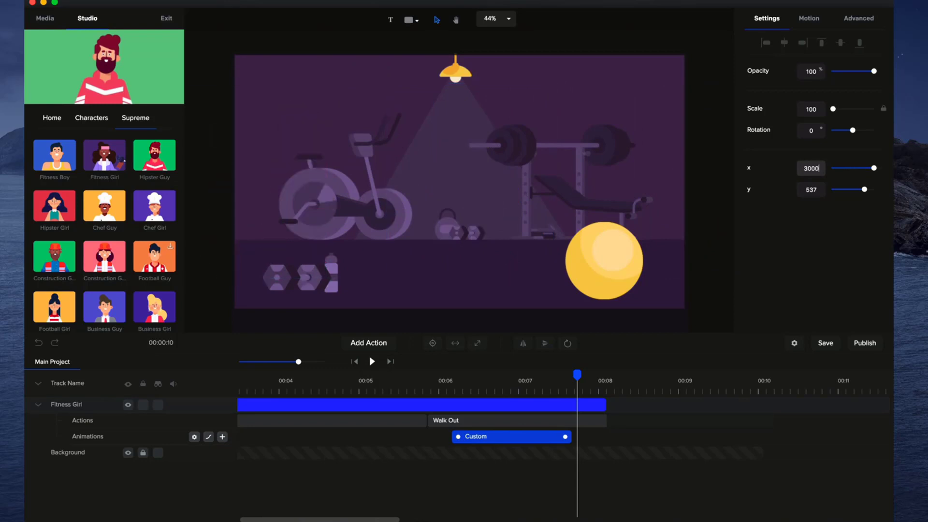
{"action": "key", "text": "BackSpace"}
{"action": "key", "text": "BackSpace"}
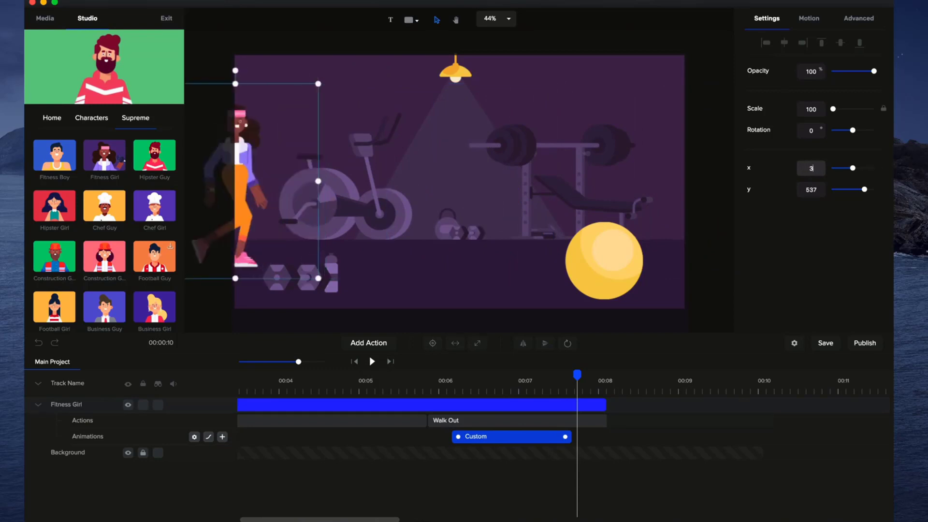
Place the Fitness Girl off the canvas's right edge and play back the walk-out from before the custom animation
{"action": "left_click", "coordinate": [746, 187]}
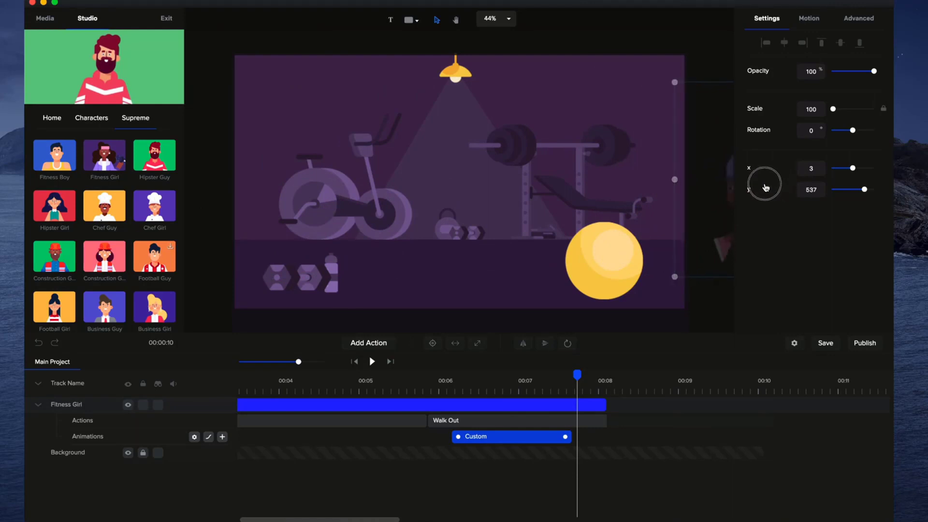
{"action": "left_click_drag", "start_coordinate": [578, 380], "coordinate": [420, 401]}
{"action": "left_click", "coordinate": [371, 362]}
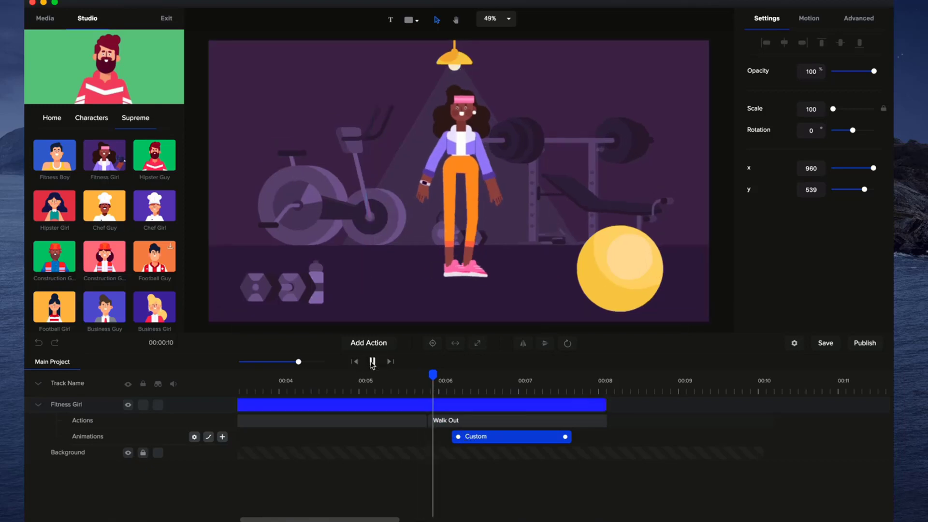
Extend the start of the walk-out's custom animation back to just after 00:06 and set its easing to Linear with the Both option
{"action": "left_click", "coordinate": [372, 362]}
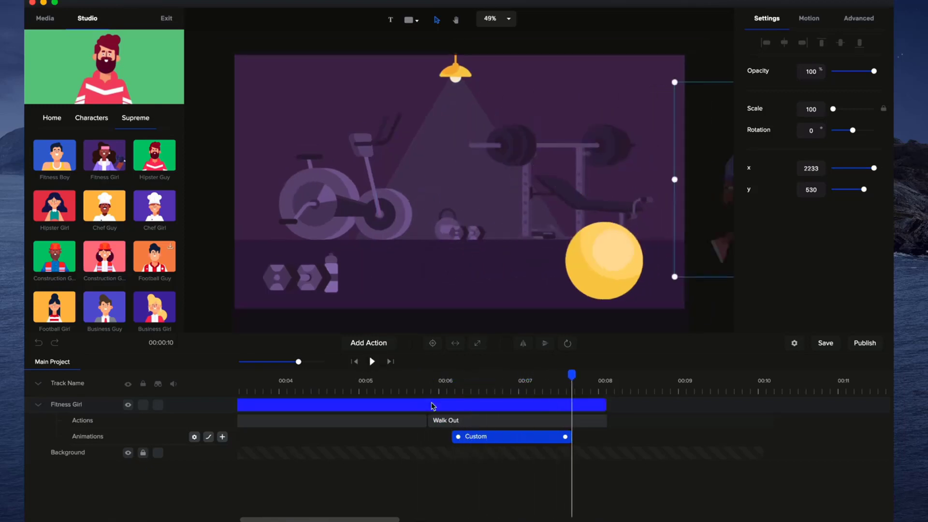
{"action": "left_click_drag", "start_coordinate": [577, 374], "coordinate": [450, 395]}
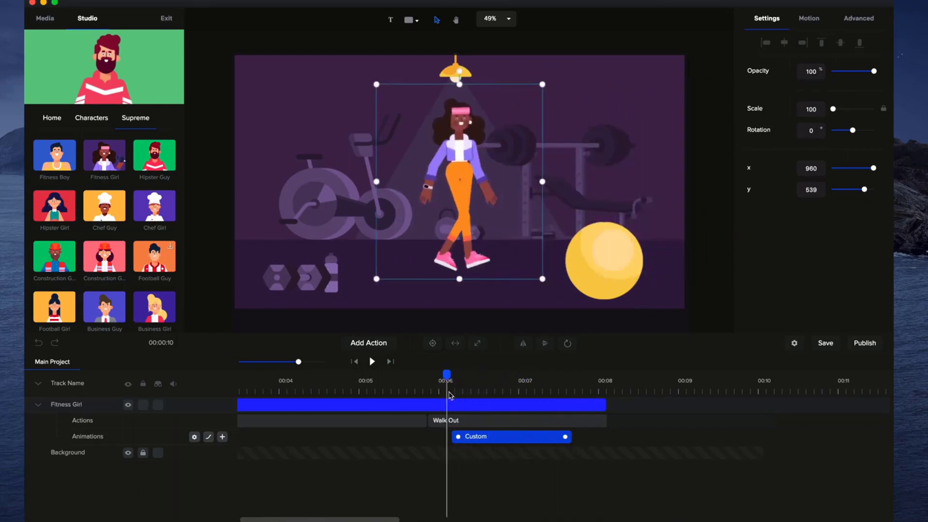
{"action": "right_click", "coordinate": [476, 437]}
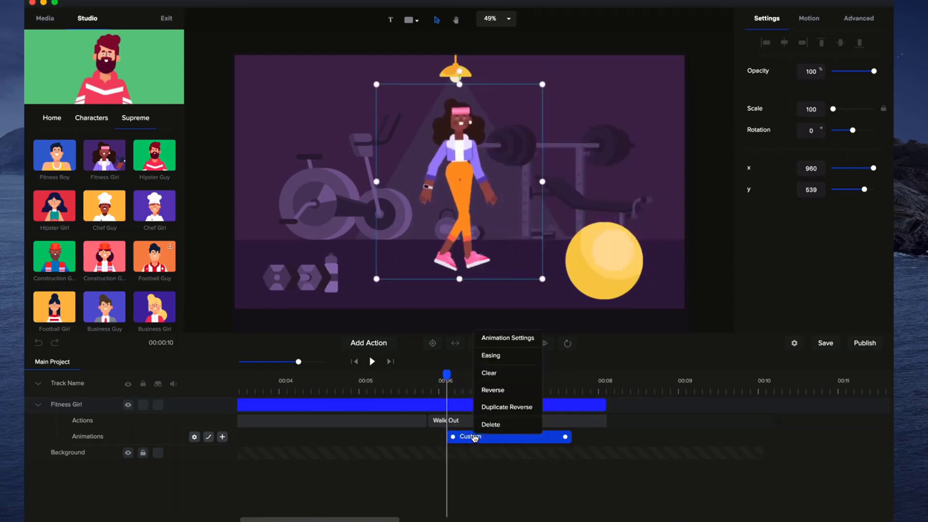
{"action": "left_click", "coordinate": [510, 364]}
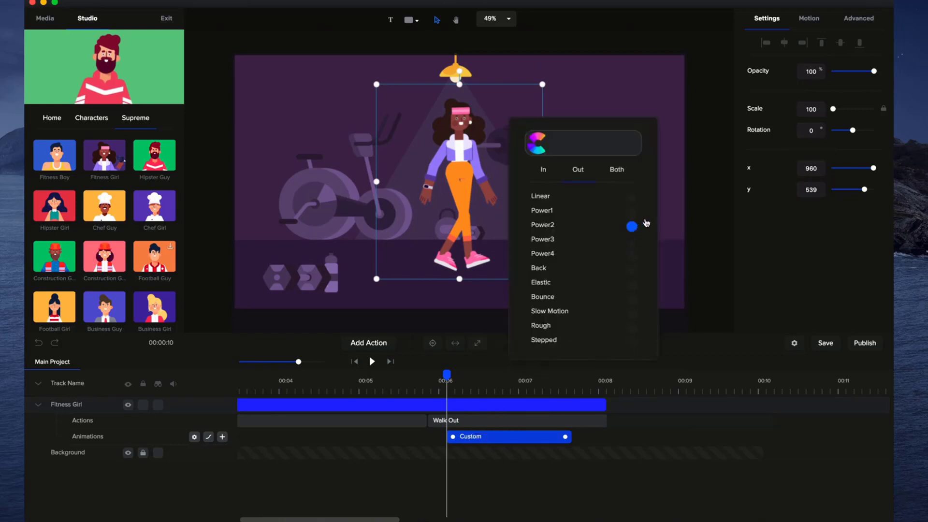
{"action": "left_click", "coordinate": [631, 198]}
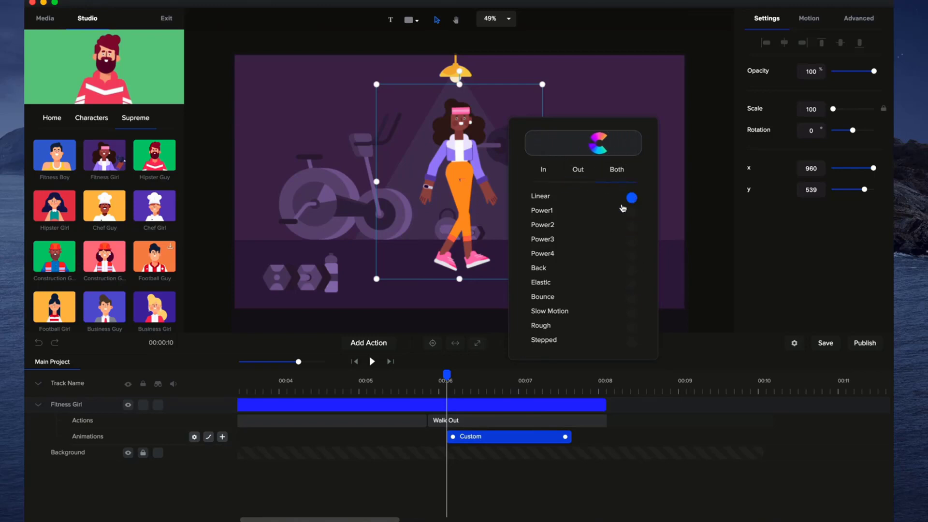
{"action": "left_click", "coordinate": [645, 437]}
Preview the walk-out until just past the custom animation's end and collapse the Fitness Girl track
{"action": "left_click", "coordinate": [372, 362]}
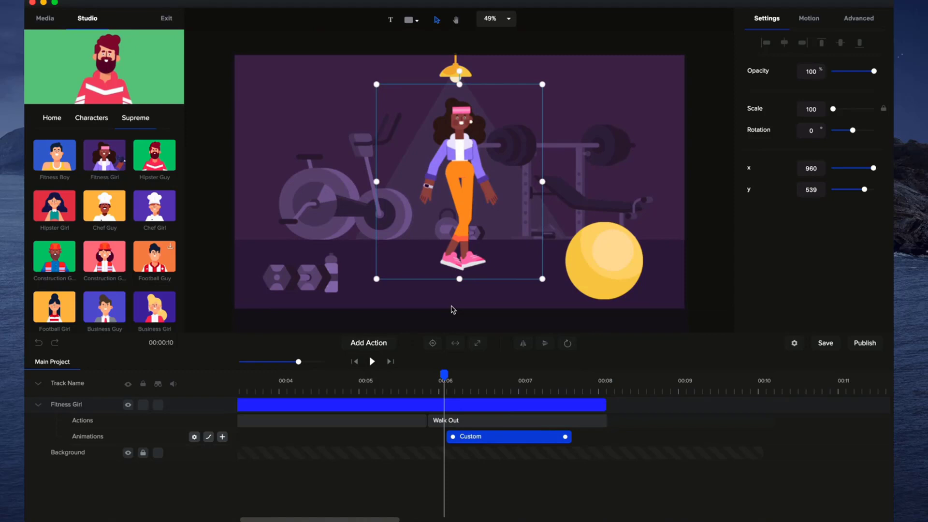
{"action": "left_click_drag", "start_coordinate": [443, 376], "coordinate": [577, 382]}
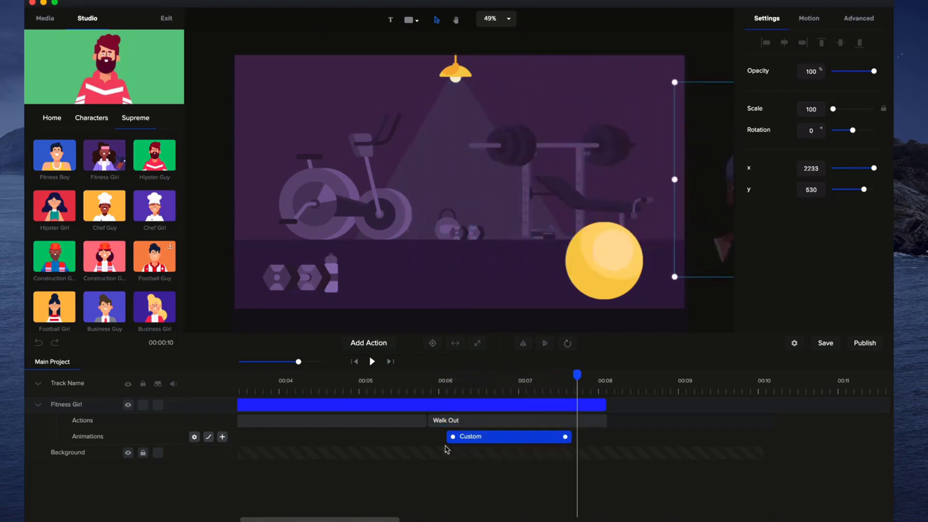
{"action": "left_click", "coordinate": [37, 404]}
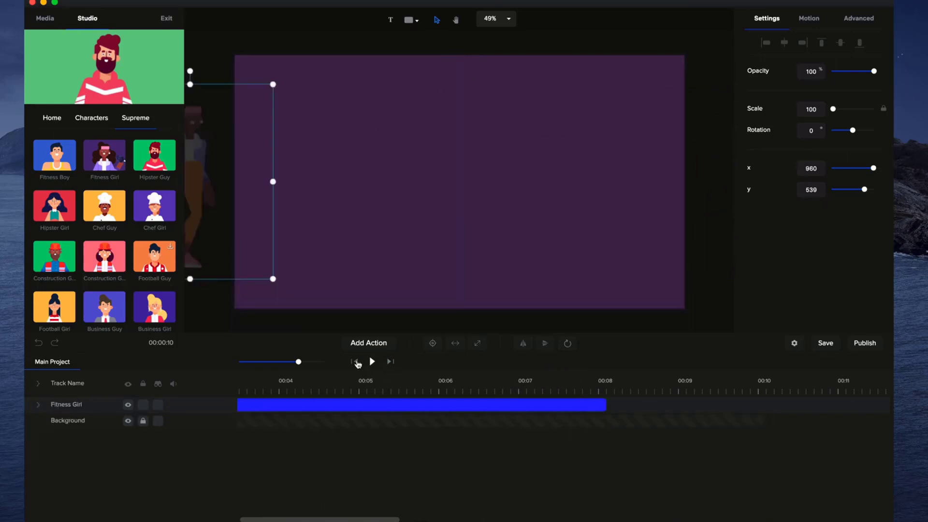